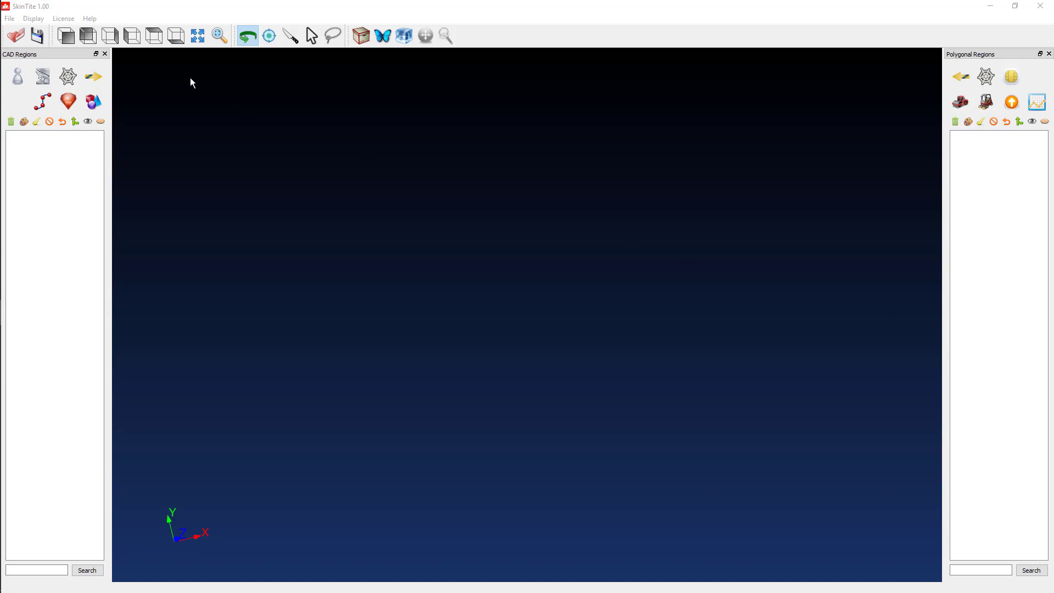
- Import the elbow.asc point cloud from the Example Models folder
left_click(9, 18)
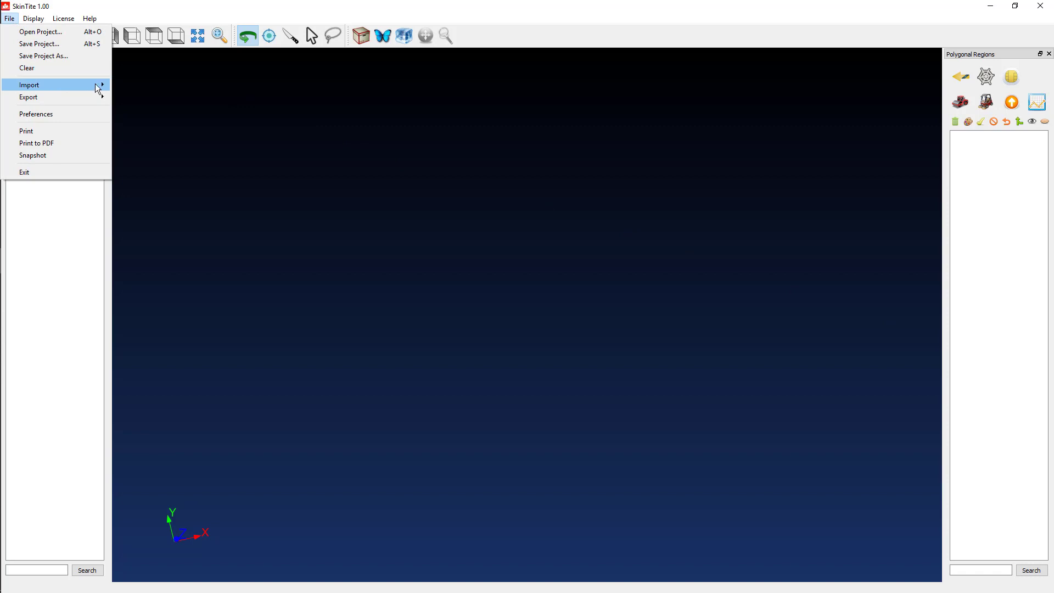
mouse_move(97, 88)
mouse_move(184, 121)
left_click(217, 129)
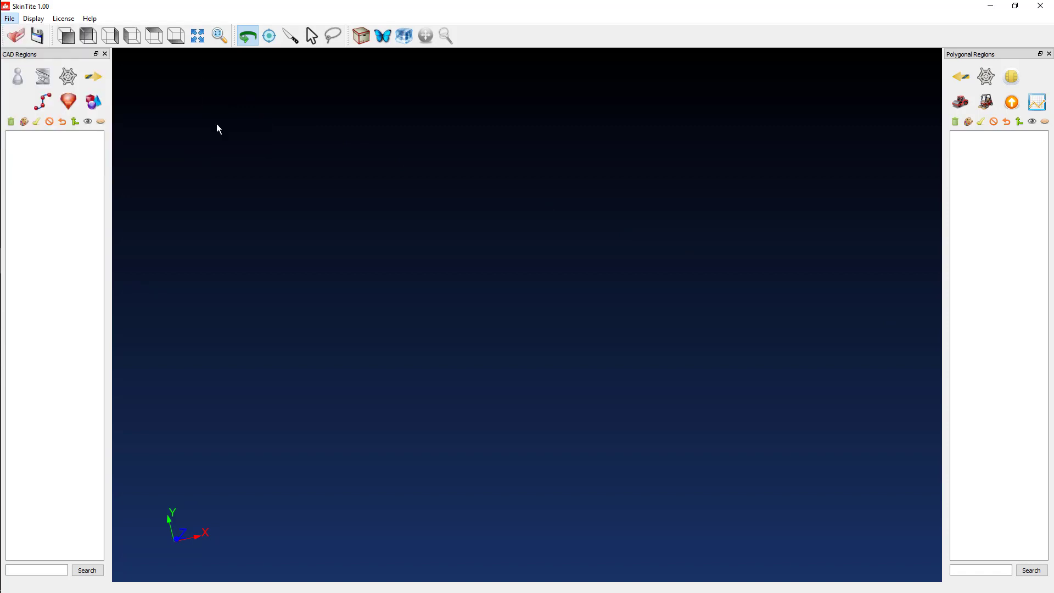
double_click(131, 93)
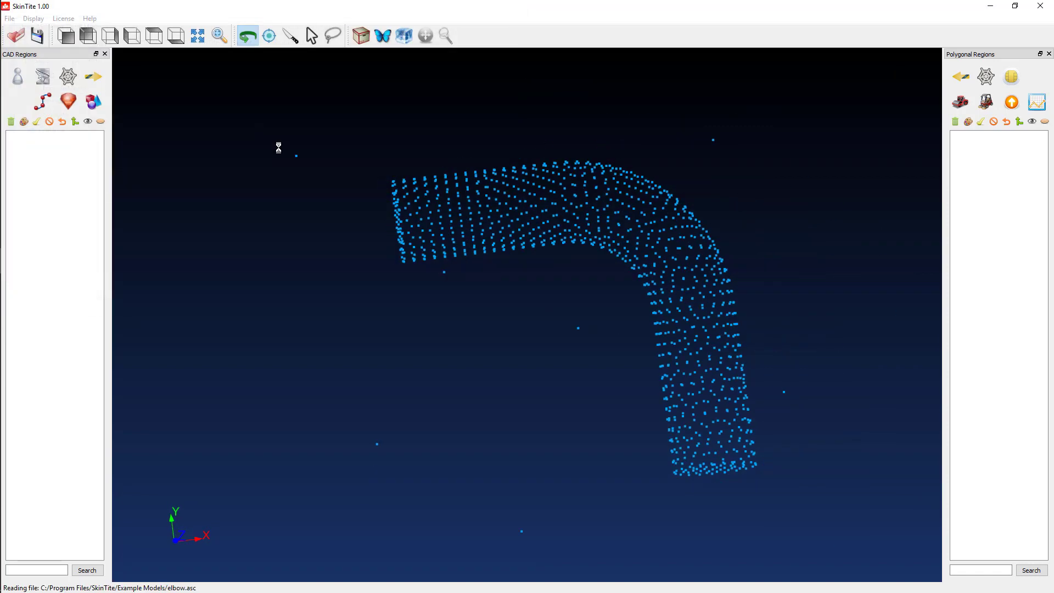
left_click_drag(465, 310, 564, 335)
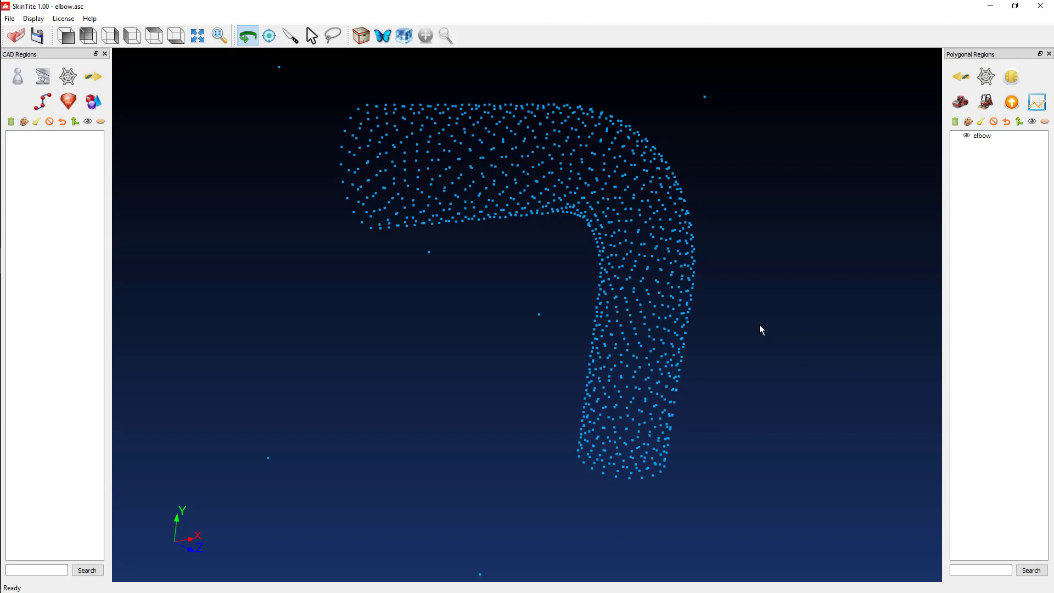
- Remove the outliers from the elbow point cloud in two passes with the point cloud mesher
left_click(1014, 106)
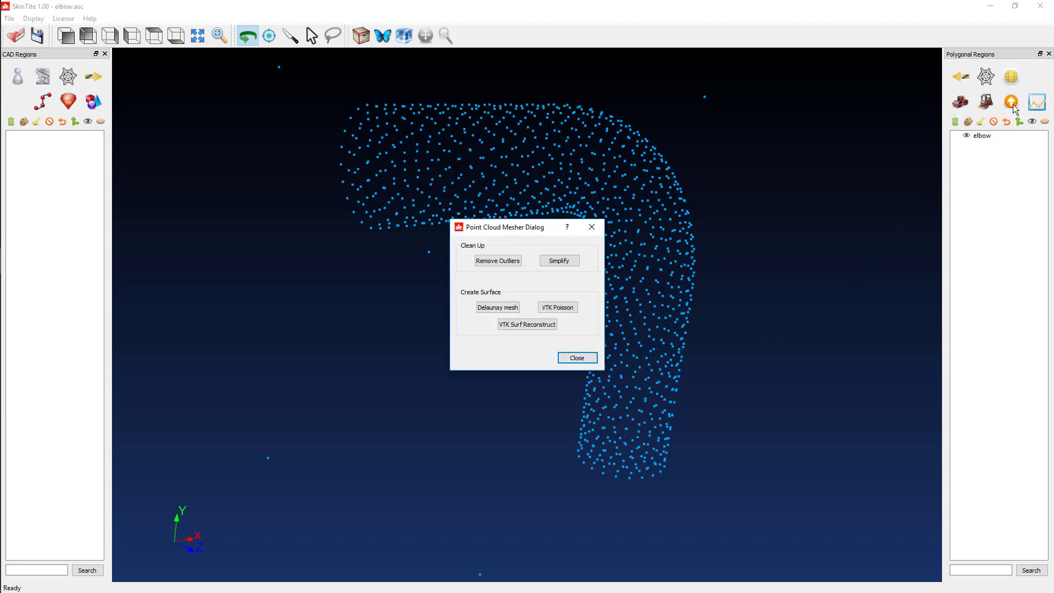
left_click_drag(511, 232, 190, 289)
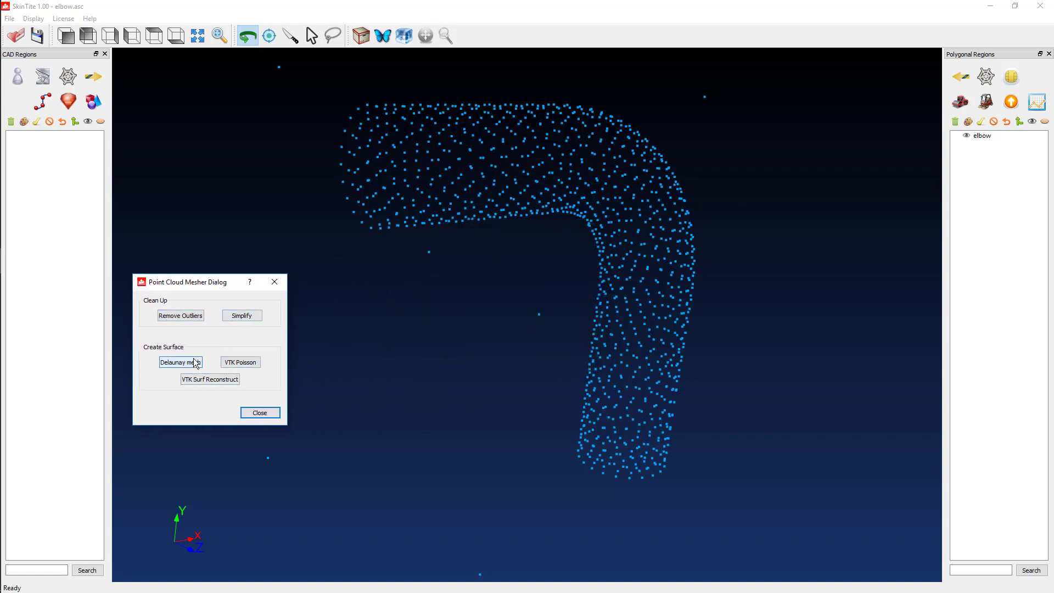
left_click(981, 136)
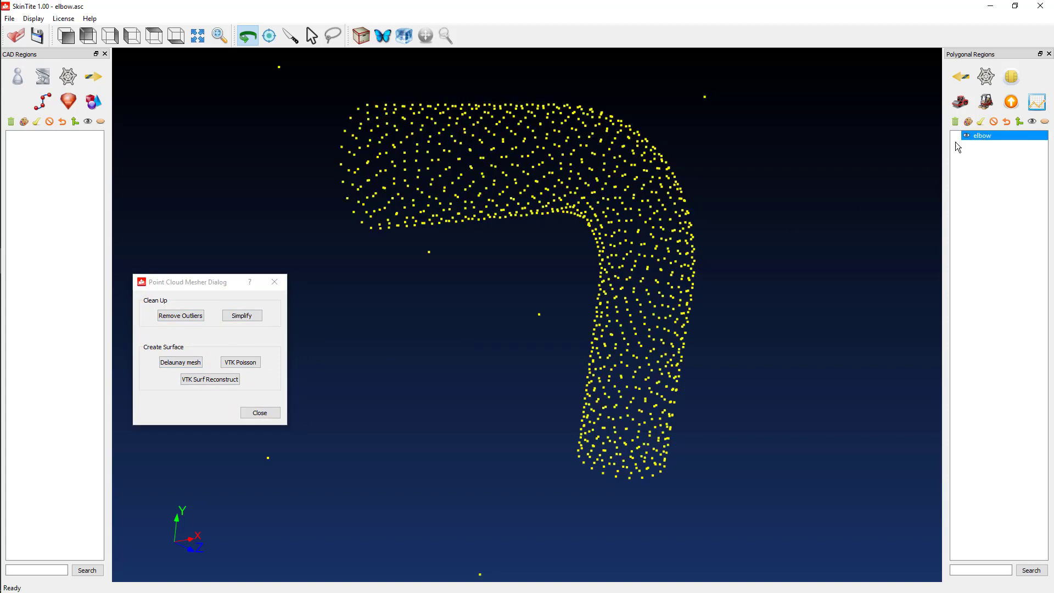
left_click(183, 316)
left_click_drag(519, 350, 446, 342)
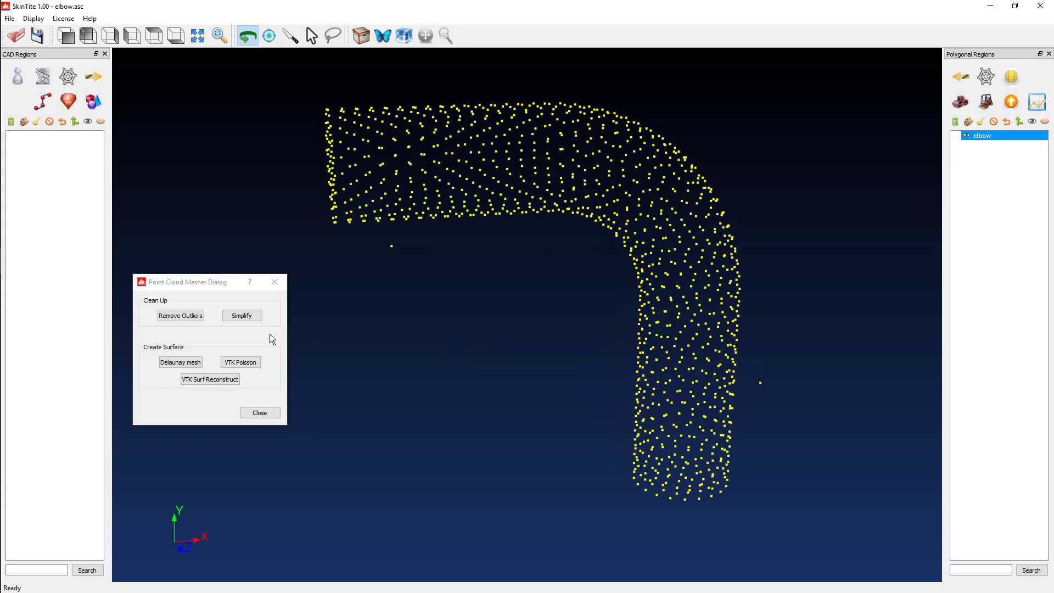
left_click(186, 317)
left_click_drag(419, 305, 456, 311)
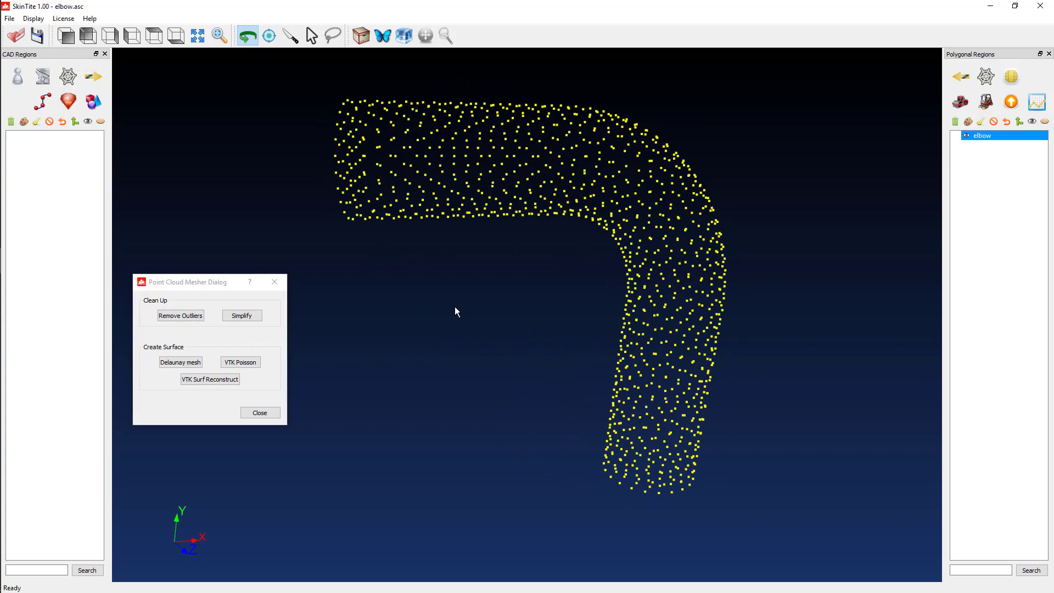
- Create a Delaunay mesh from the cleaned elbow point cloud and display its mesh edges
left_click_drag(673, 442, 543, 344)
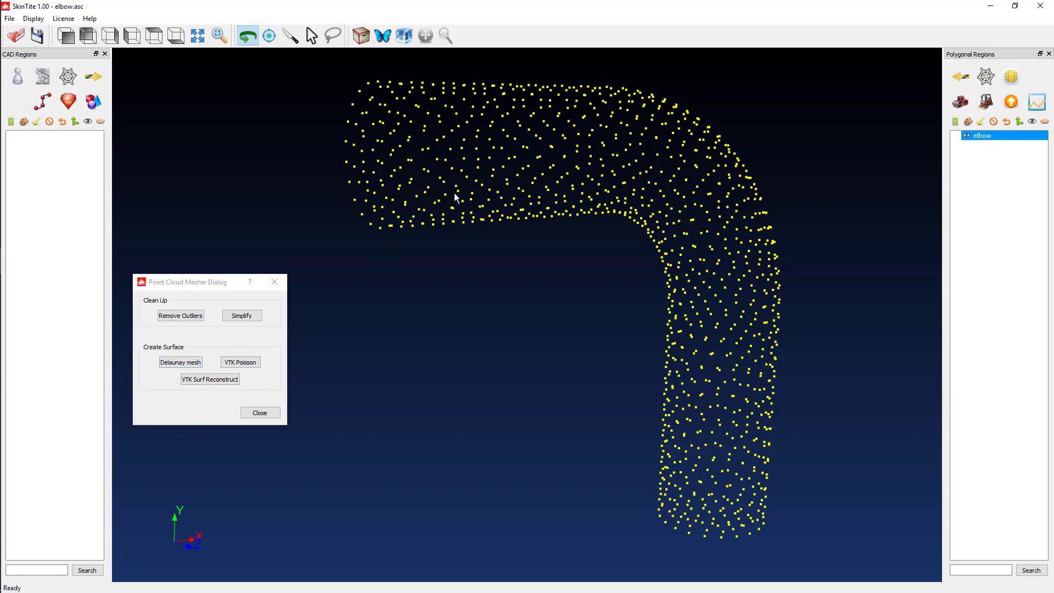
mouse_move(454, 193)
left_mouse_down()
mouse_move(472, 205)
mouse_move(463, 198)
left_mouse_up()
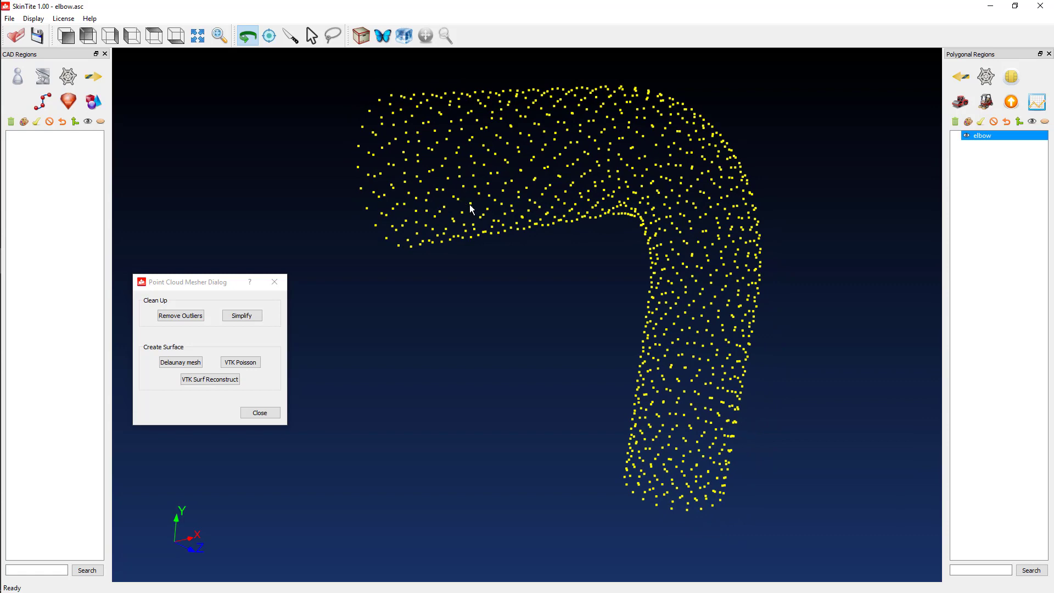
left_click_drag(527, 335, 745, 418)
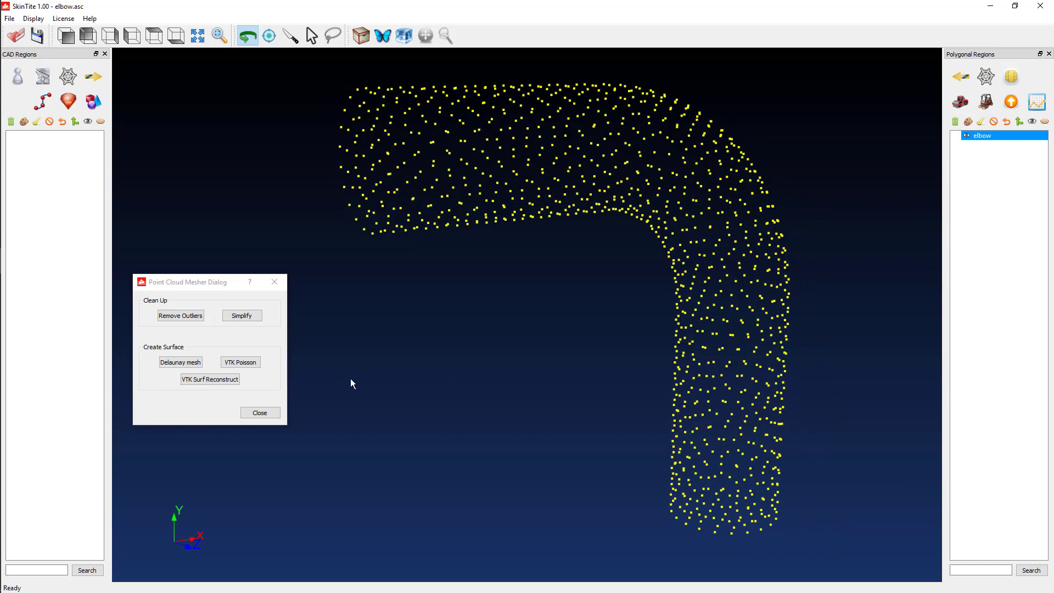
left_click(176, 365)
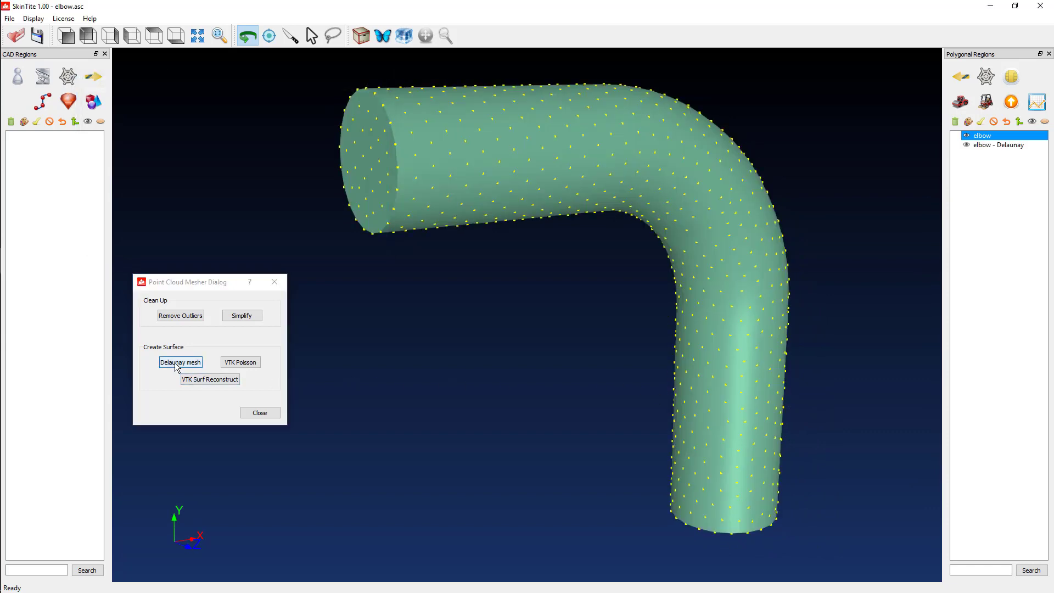
left_click(988, 78)
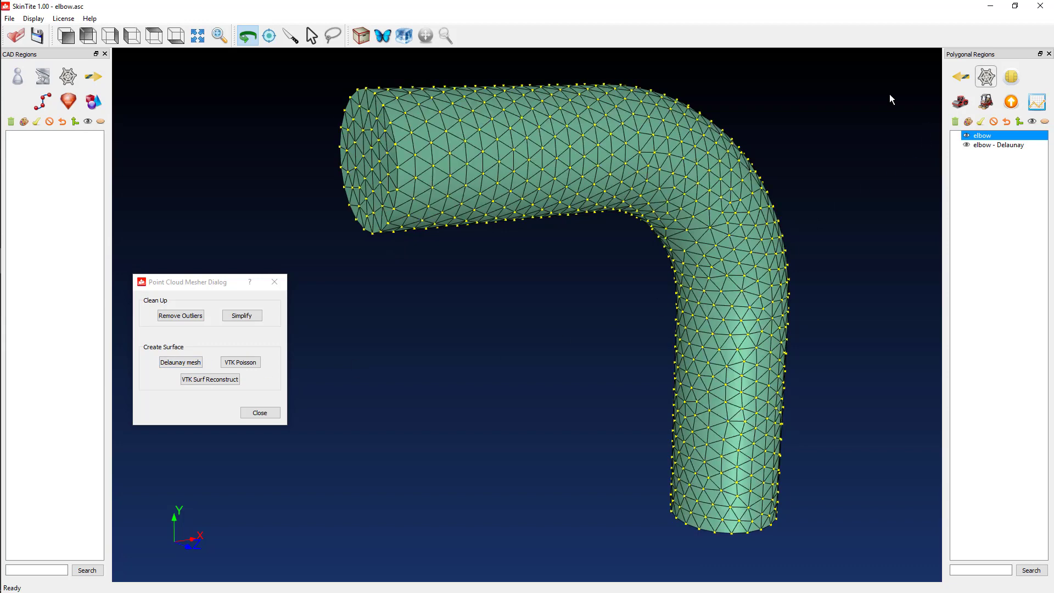
left_click_drag(581, 292, 534, 222)
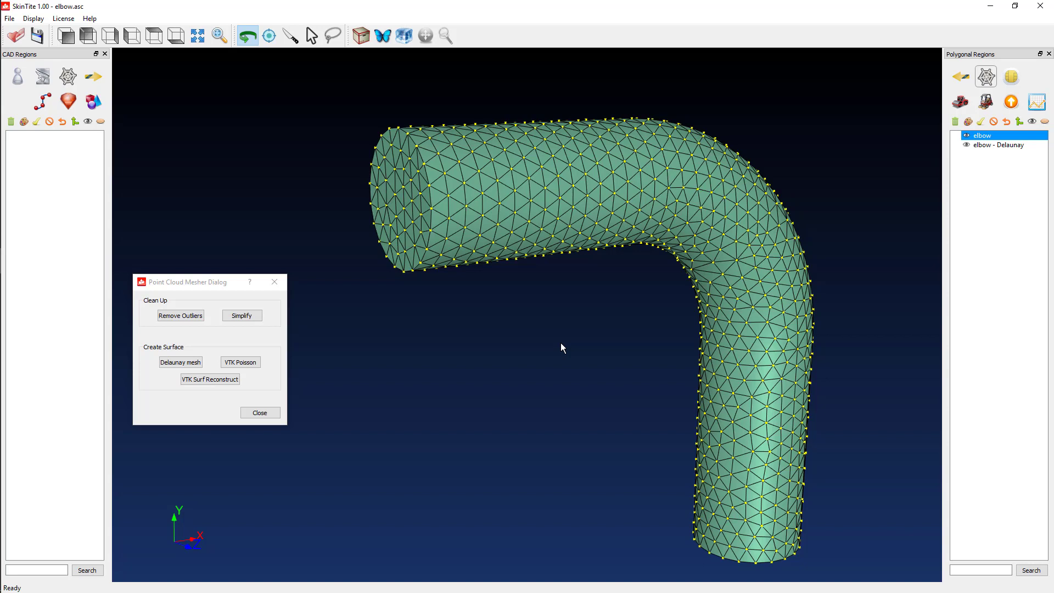
- Hide the Delaunay mesh and create a VTK Poisson surface from the elbow point cloud
left_click(254, 316)
left_click(966, 145)
left_click(240, 362)
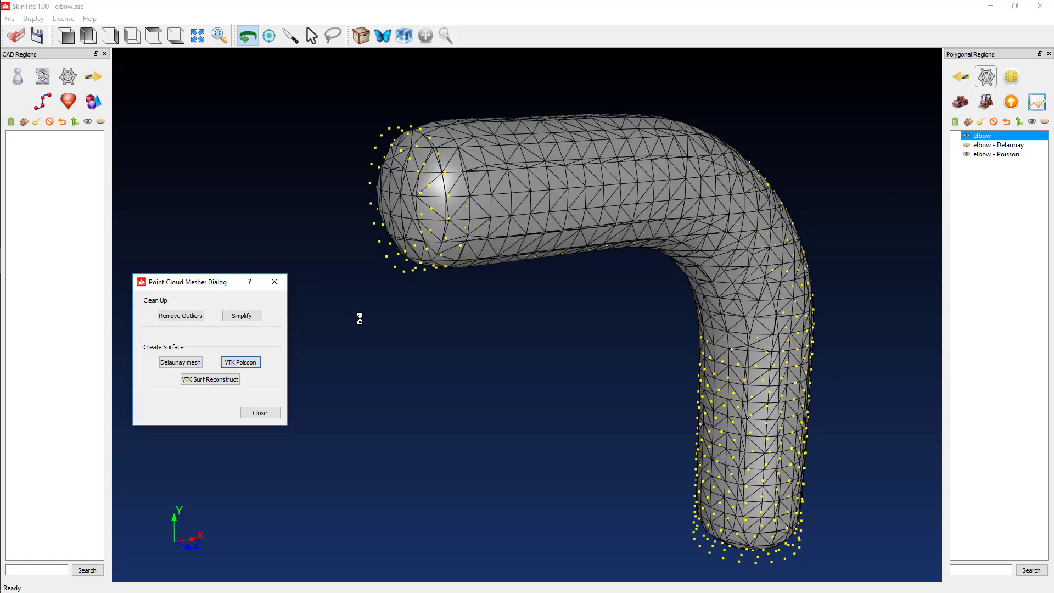
left_click_drag(629, 312, 611, 329)
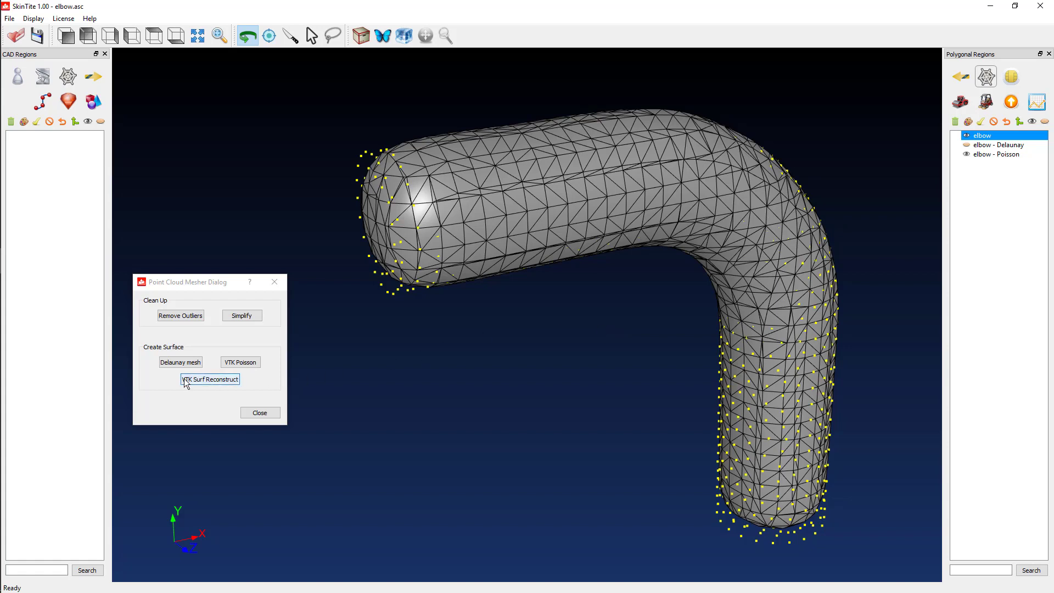
- Hide the Poisson surface and create a VTK Surf Reconstruct mesh from the elbow point cloud
left_click(965, 155)
left_click(212, 378)
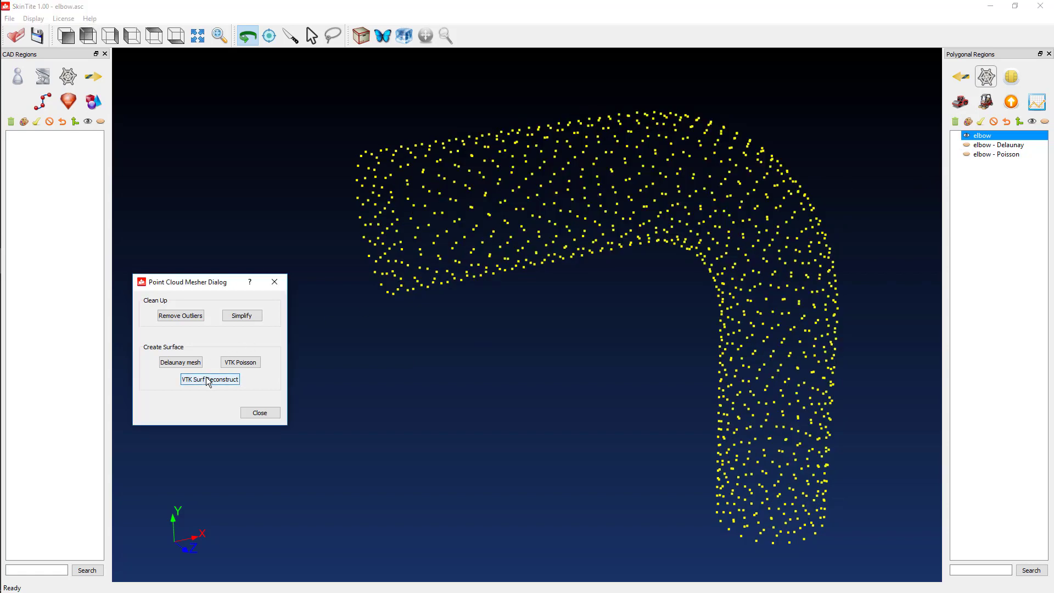
left_click_drag(620, 370, 555, 344)
left_click_drag(442, 354, 506, 379)
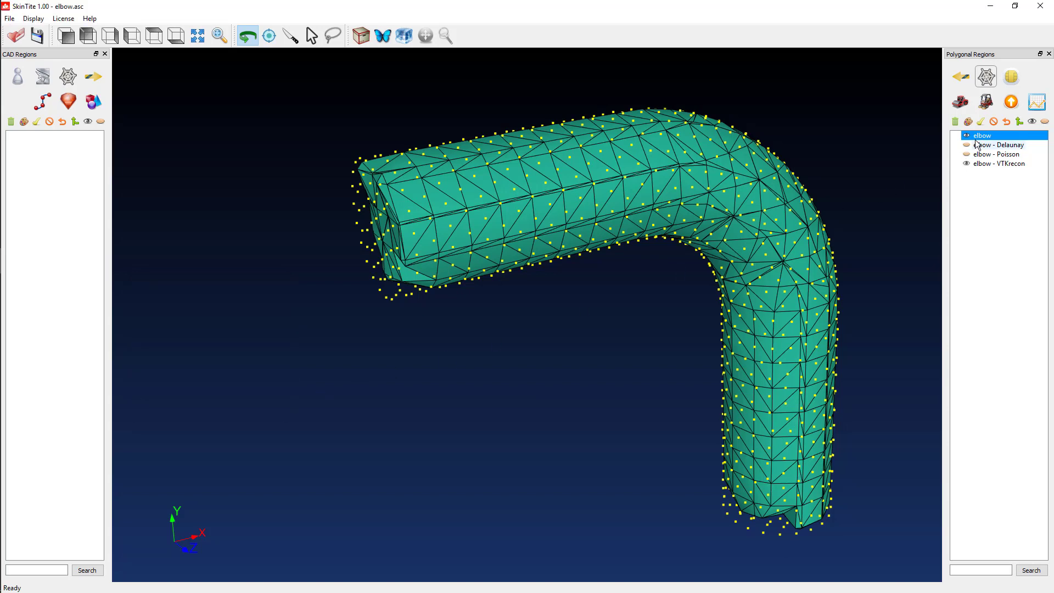
- Set up mesh optimization with elbow as the point cloud region and elbow - VTKrecon as the polygonal region
left_click(1037, 104)
left_click_drag(542, 234, 296, 336)
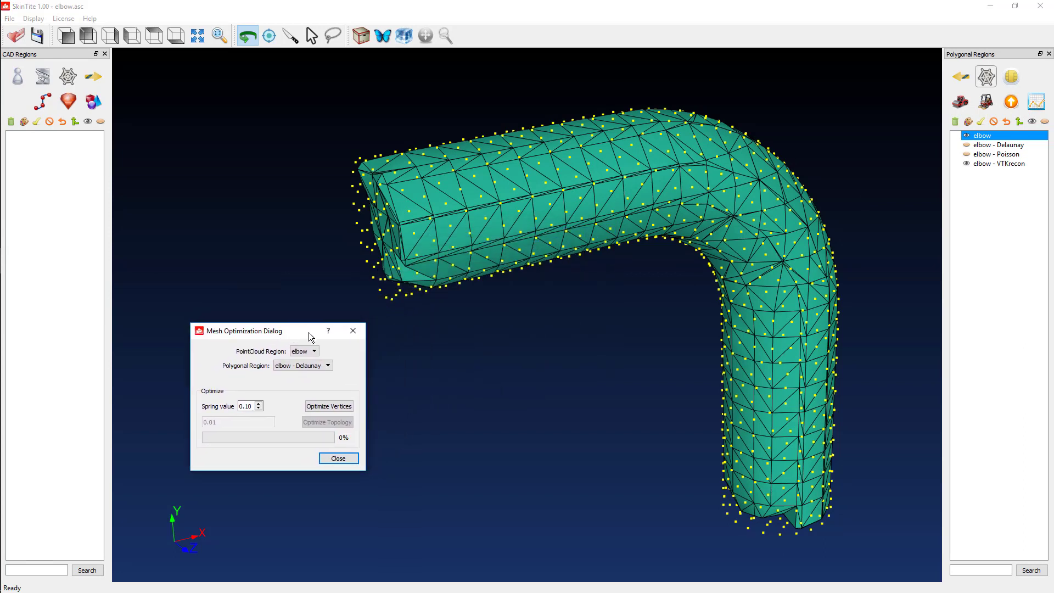
left_click(314, 351)
left_click(310, 360)
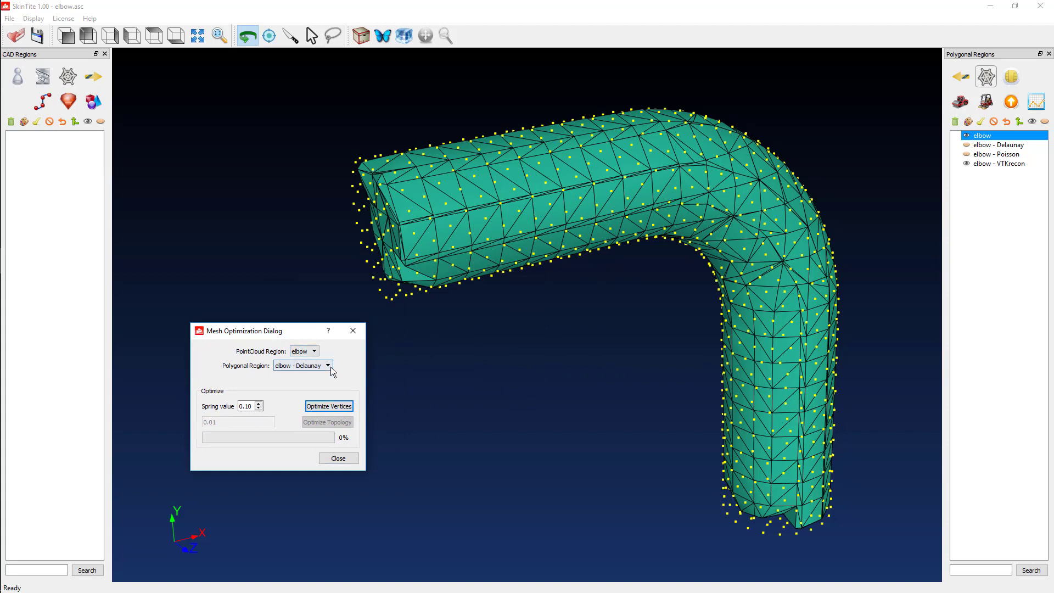
left_click(329, 366)
left_click(320, 380)
- Optimize the vertices of the elbow - VTKrecon mesh in two passes, and close the mesh optimization
scroll(533, 313, "up", 1)
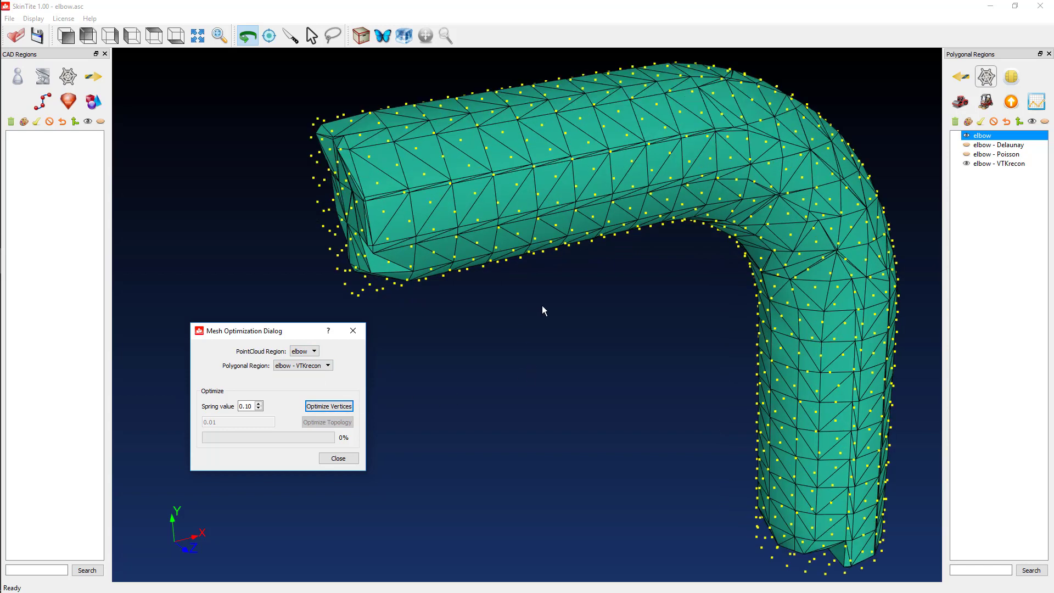
middle_click_drag(542, 305, 551, 390)
scroll(550, 379, "up", 1)
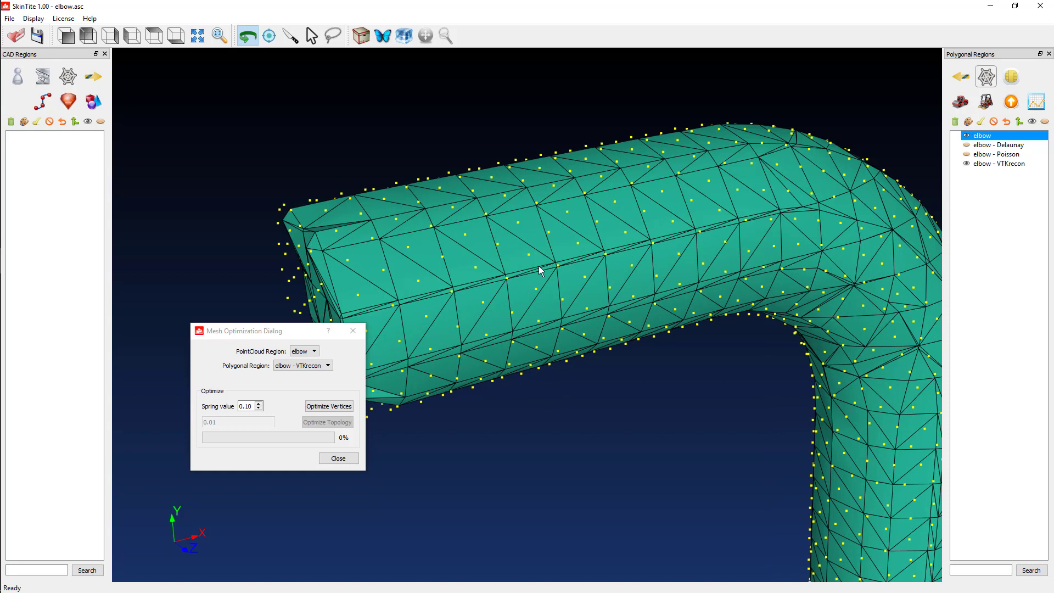
left_click(325, 408)
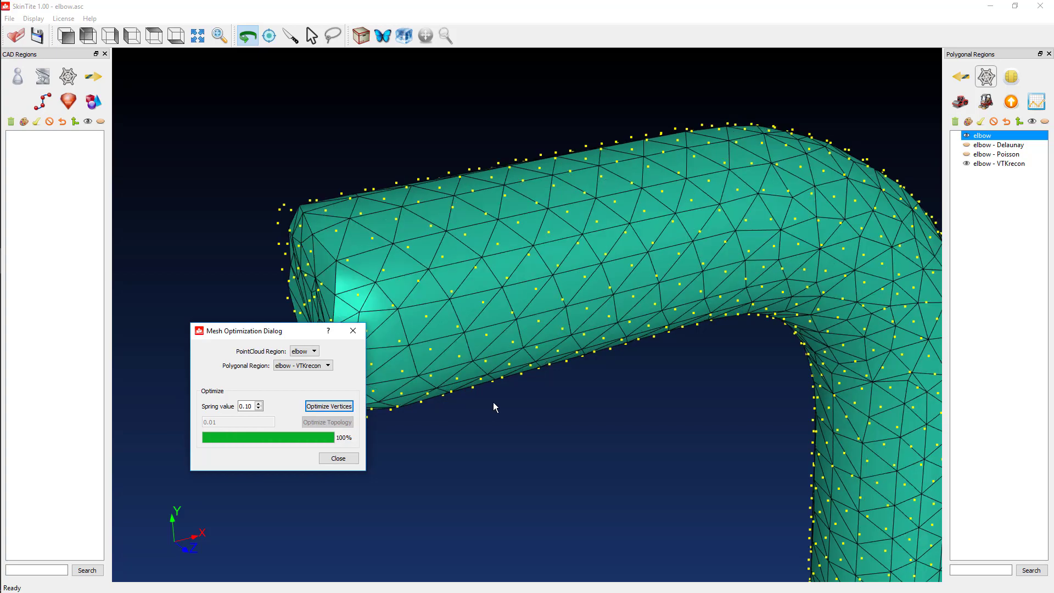
left_click_drag(593, 396, 644, 365)
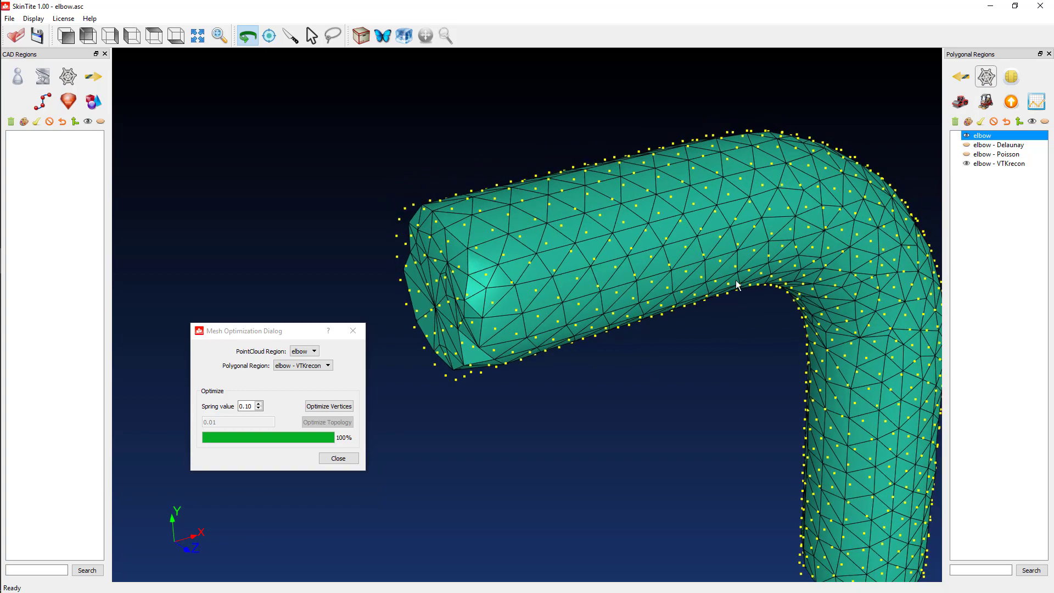
left_click_drag(737, 282, 612, 372)
left_click(328, 406)
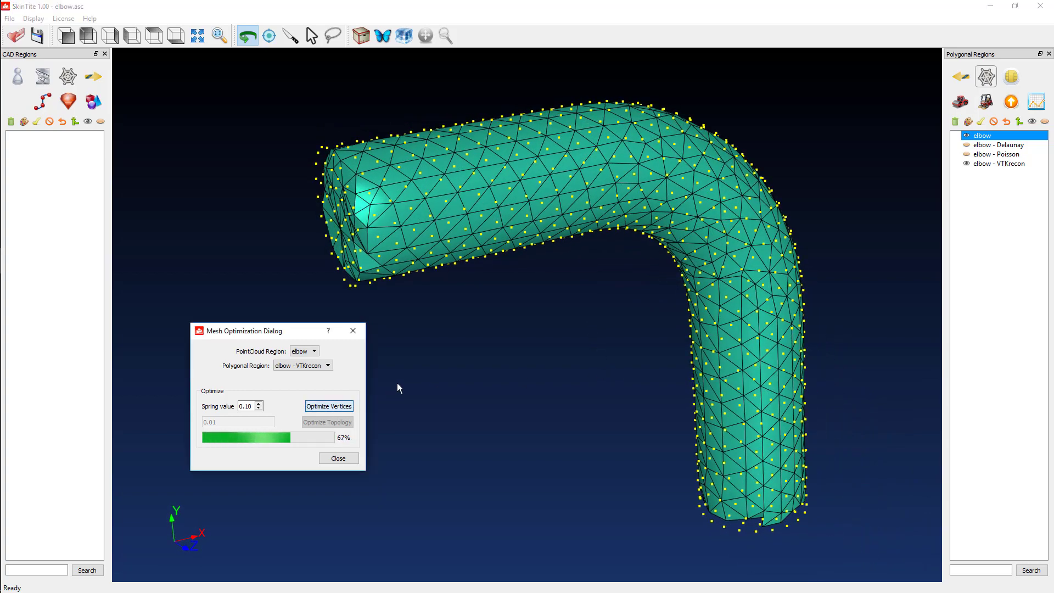
mouse_move(463, 355)
left_mouse_down()
mouse_move(686, 388)
mouse_move(779, 378)
mouse_move(572, 321)
mouse_move(473, 311)
mouse_move(422, 330)
mouse_move(433, 357)
mouse_move(454, 365)
left_mouse_up()
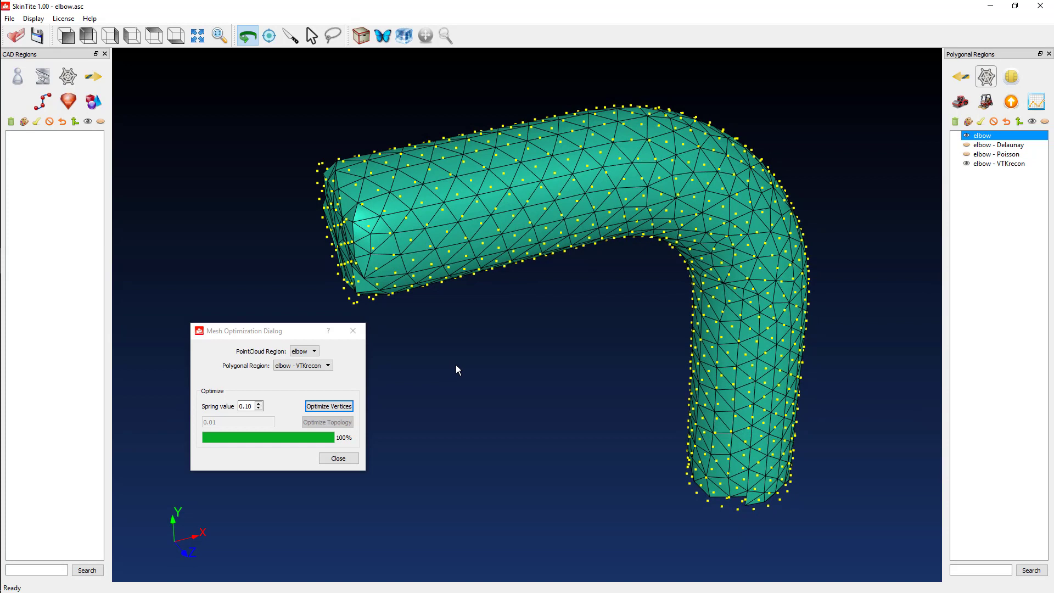
left_click(339, 458)
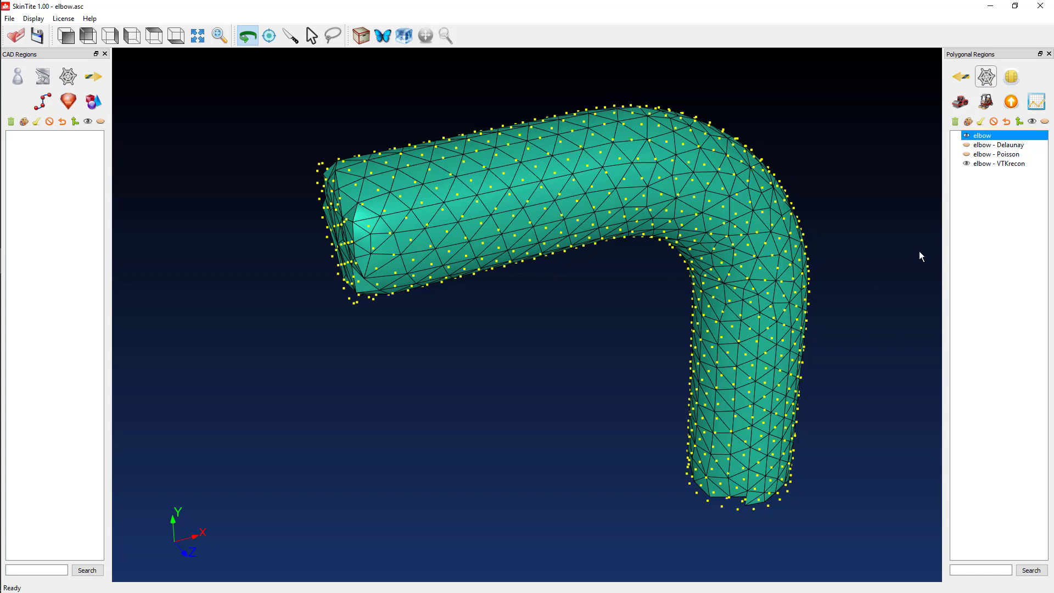
- Hide the elbow - VTKrecon mesh and show the elbow - Delaunay mesh
left_click(966, 164)
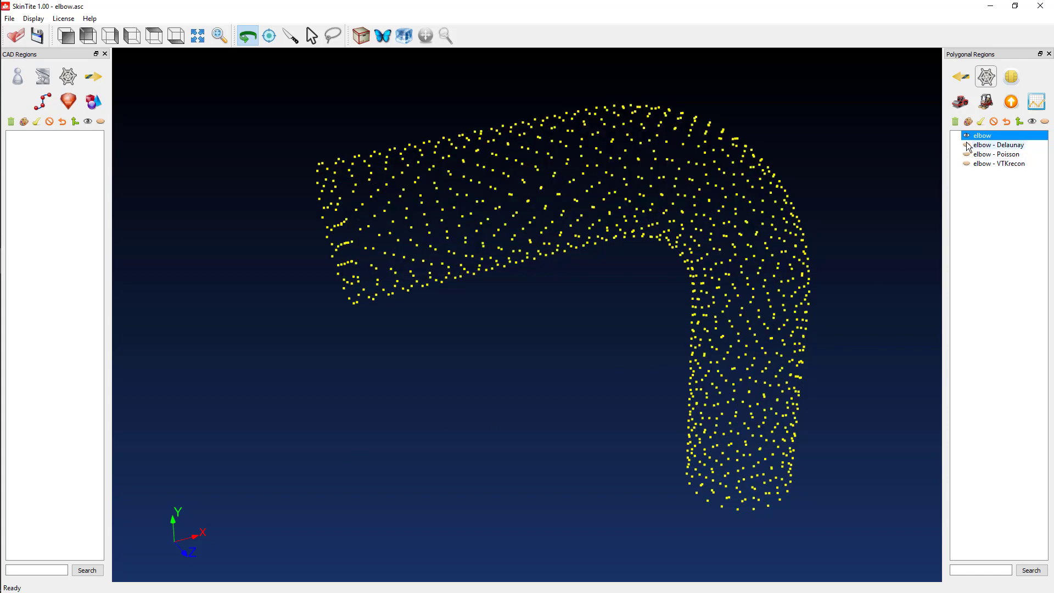
left_click(966, 145)
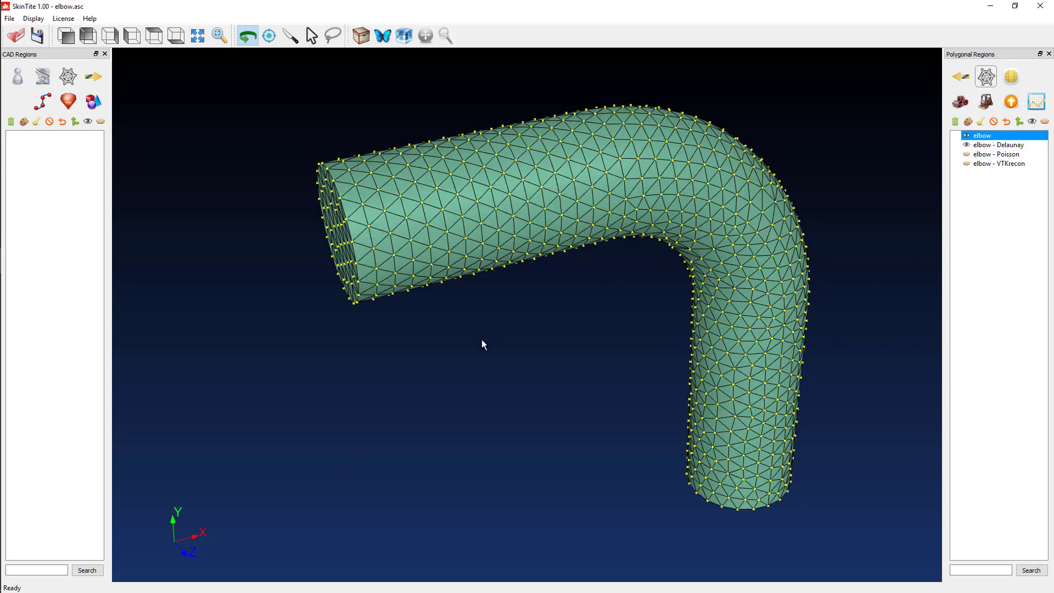